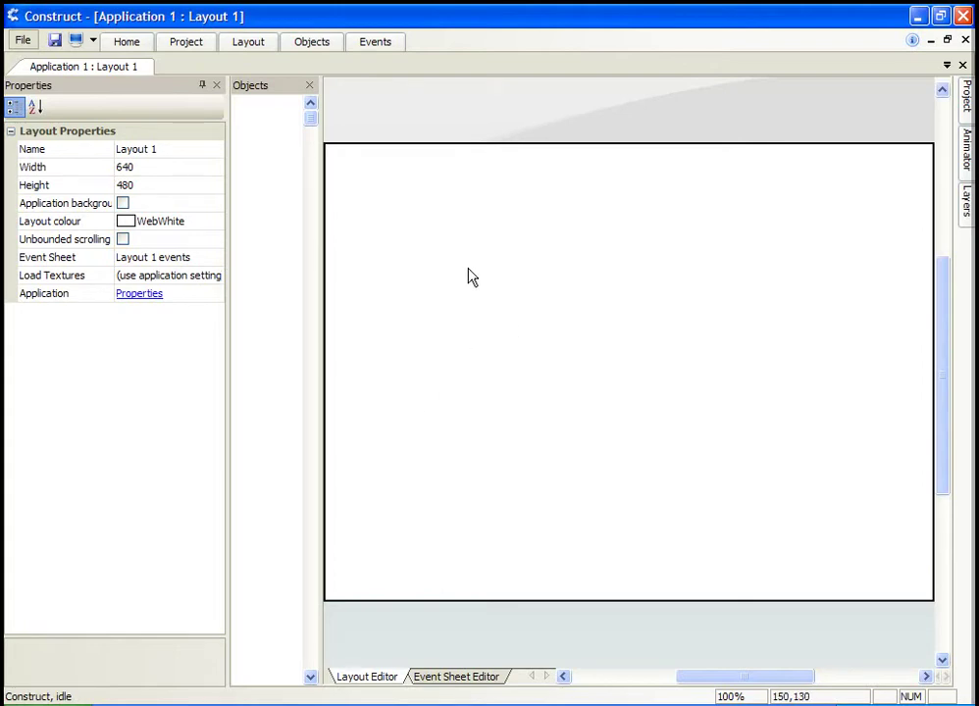
# Insert a Panel on Layout 1 and stretch it into a large blue-to-cyan rectangle.
pyautogui.doubleClick(505, 244)
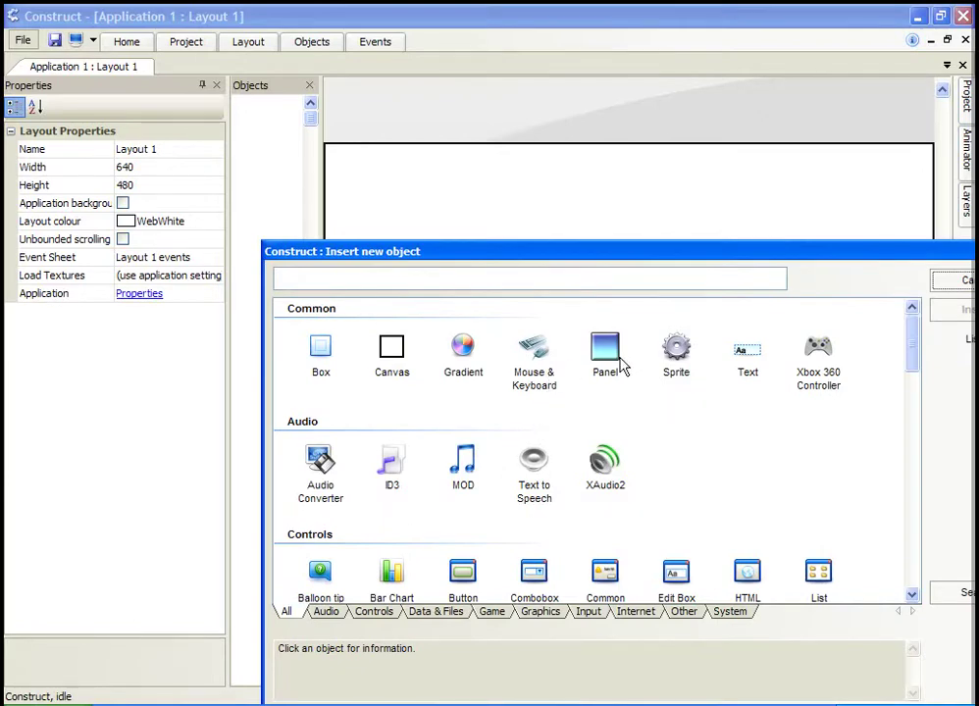
pyautogui.doubleClick(605, 351)
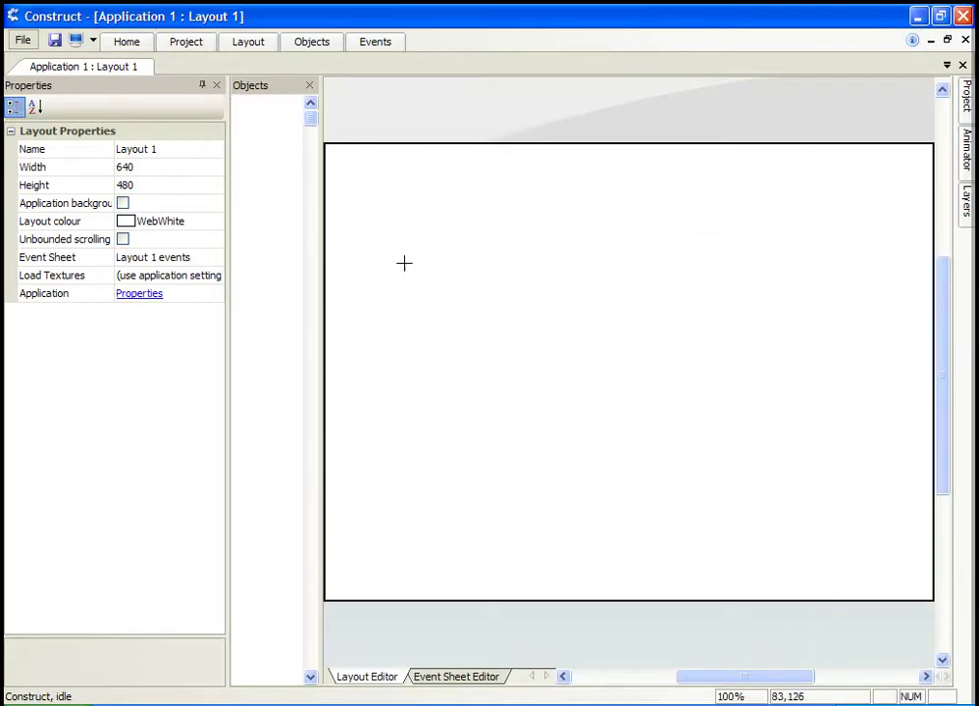
pyautogui.click(404, 263)
pyautogui.click(414, 286)
pyautogui.click(382, 239)
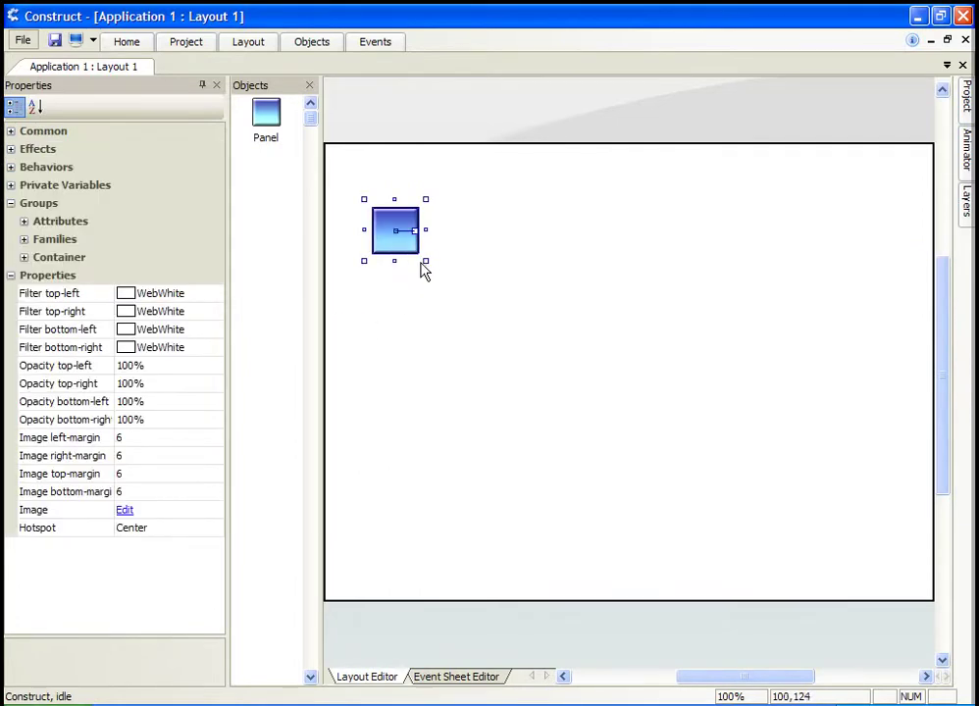
pyautogui.moveTo(426, 260); pyautogui.dragTo(678, 453)
pyautogui.click(371, 266)
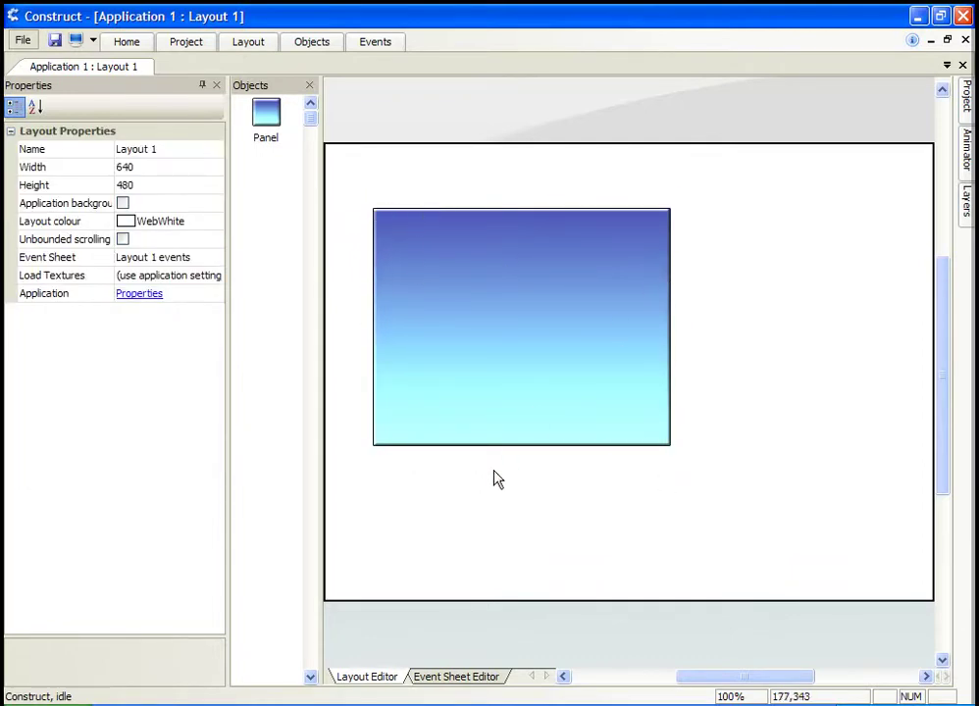
# Resize the panel and Ctrl-drag a copy, shrinking the copy to a small square.
pyautogui.click(524, 398)
pyautogui.moveTo(677, 453)
pyautogui.mouseDown()
pyautogui.moveTo(804, 496)
pyautogui.moveTo(885, 560)
pyautogui.moveTo(450, 359)
pyautogui.moveTo(422, 249)
pyautogui.moveTo(760, 429)
pyautogui.moveTo(550, 486)
pyautogui.moveTo(483, 419)
pyautogui.mouseUp()
pyautogui.click(422, 274)
pyautogui.keyDown('ctrl'); pyautogui.moveTo(422, 275); pyautogui.dragTo(526, 271); pyautogui.keyUp('ctrl')
pyautogui.moveTo(596, 424)
pyautogui.mouseDown()
pyautogui.moveTo(528, 245)
pyautogui.moveTo(715, 309)
pyautogui.mouseUp()
pyautogui.click(493, 245)
pyautogui.click(588, 333)
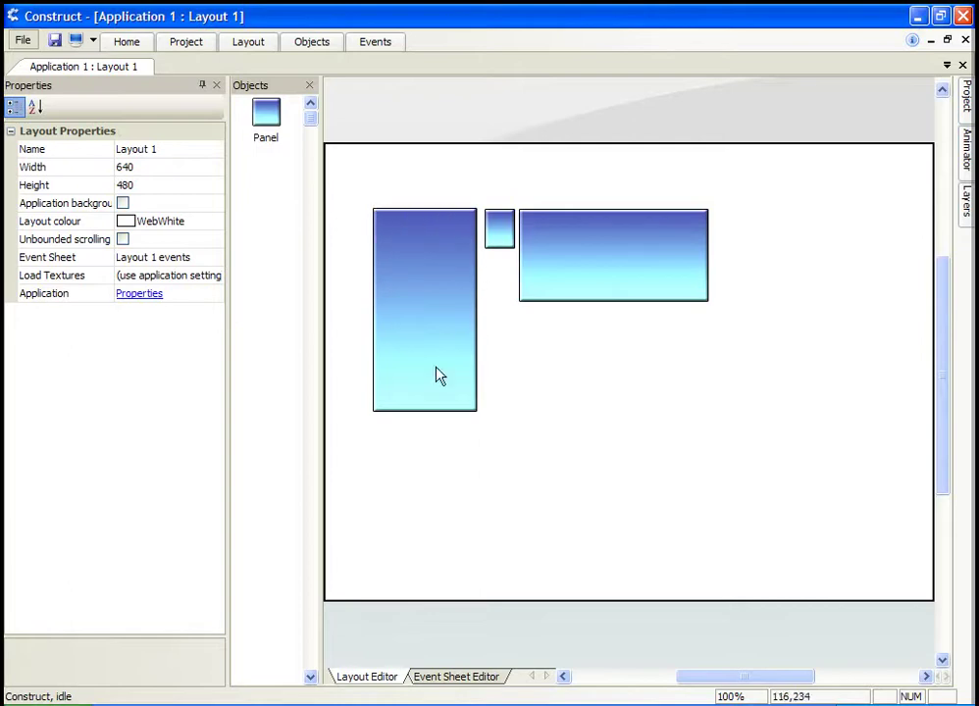
# Peek at the wide panel's image, then insert a test Sprite and crop its image.
pyautogui.doubleClick(537, 279)
pyautogui.click(565, 40)
pyautogui.doubleClick(623, 338)
pyautogui.doubleClick(683, 350)
pyautogui.click(683, 350)
pyautogui.click(272, 60)
pyautogui.click(565, 40)
pyautogui.click(212, 329)
# Set a new image hotspot for the test sprite.
pyautogui.doubleClick(555, 345)
pyautogui.click(21, 459)
pyautogui.click(567, 41)
pyautogui.click(212, 333)
# Enlarge the test sprite and make copies of it beside the original.
pyautogui.moveTo(601, 397)
pyautogui.mouseDown()
pyautogui.moveTo(760, 228)
pyautogui.moveTo(827, 290)
pyautogui.moveTo(855, 514)
pyautogui.mouseUp()
pyautogui.keyDown('ctrl'); pyautogui.moveTo(760, 280); pyautogui.dragTo(614, 300); pyautogui.keyUp('ctrl')
pyautogui.moveTo(708, 223)
pyautogui.mouseDown()
pyautogui.moveTo(570, 463)
pyautogui.moveTo(630, 428)
pyautogui.moveTo(645, 456)
pyautogui.moveTo(699, 415)
pyautogui.moveTo(690, 409)
pyautogui.moveTo(743, 441)
pyautogui.mouseUp()
pyautogui.click(637, 458)
# Delete all three test sprites from the layout.
pyautogui.press('Delete')
pyautogui.click(765, 420)
pyautogui.press('Delete')
pyautogui.click(657, 478)
pyautogui.press('Delete')
# Nudge the wide panel slightly down and to the right.
pyautogui.moveTo(472, 347); pyautogui.dragTo(483, 380, button='middle')
pyautogui.click(632, 269)
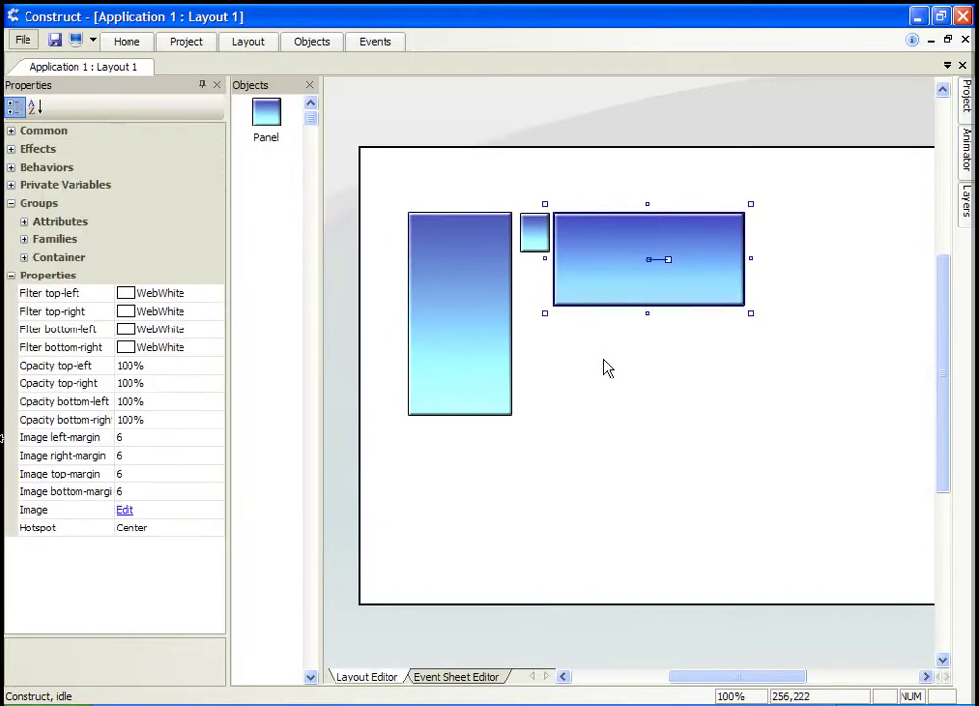
pyautogui.moveTo(605, 296); pyautogui.dragTo(615, 327)
pyautogui.click(582, 498)
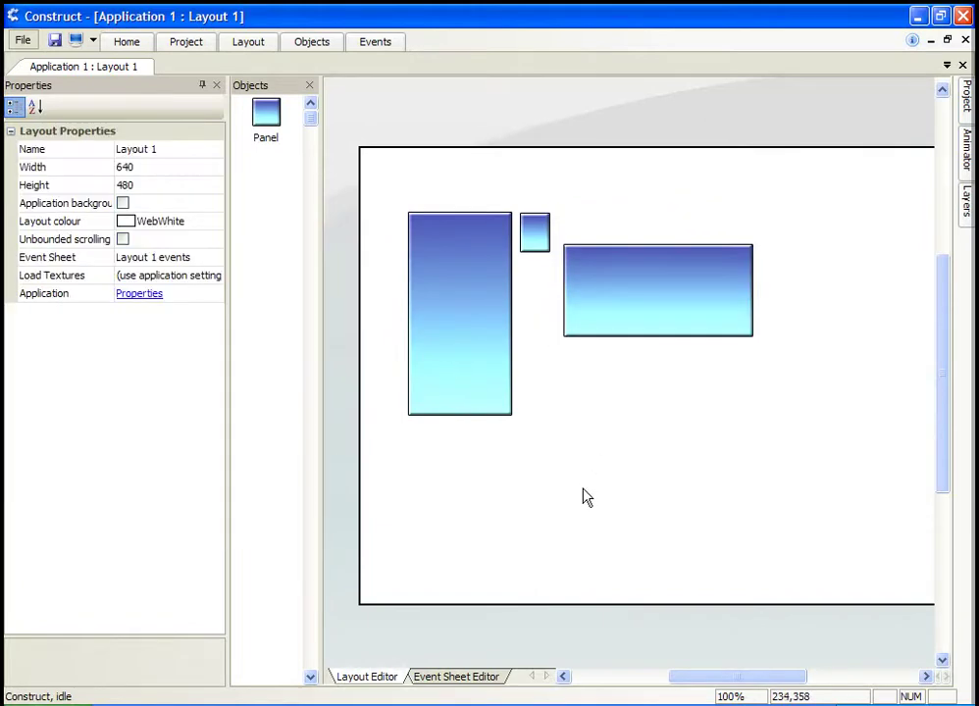
# Replace the wide panel's image with the grey square 1.png.
pyautogui.doubleClick(588, 297)
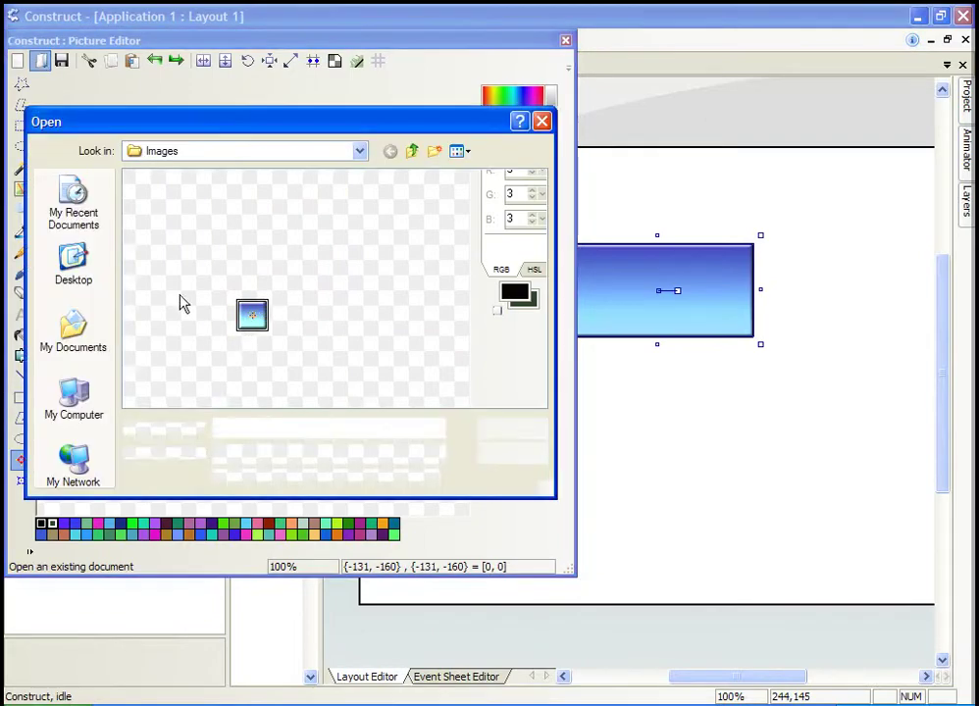
pyautogui.doubleClick(192, 249)
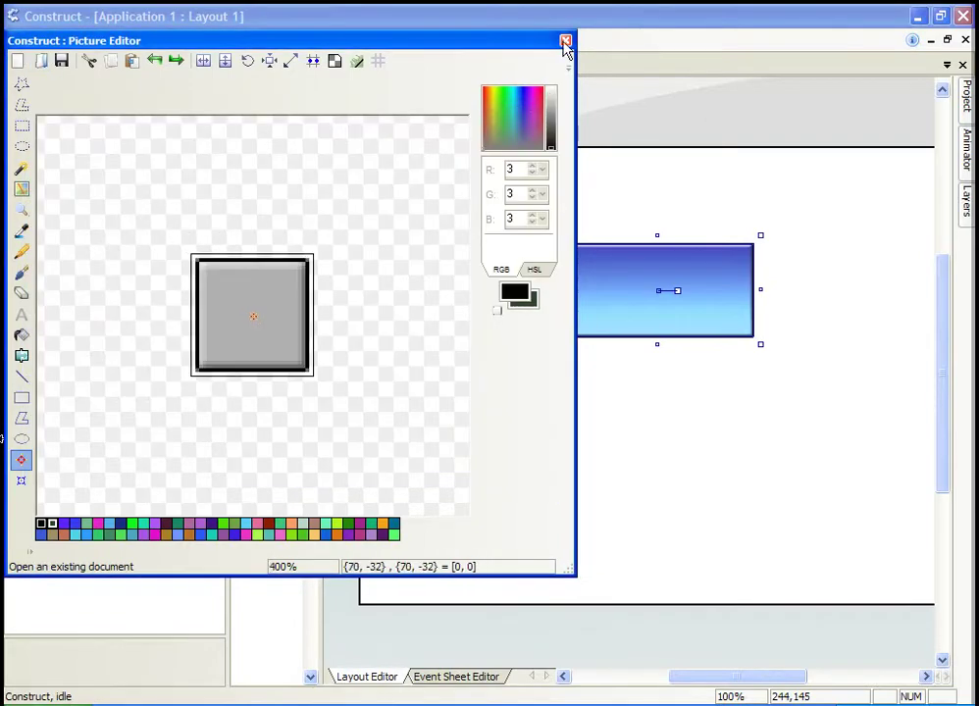
pyautogui.click(565, 41)
pyautogui.click(188, 328)
# Delete the extra panels and move the remaining one to the layout's top-left.
pyautogui.click(497, 265)
pyautogui.press('Delete')
pyautogui.moveTo(620, 316); pyautogui.dragTo(448, 247)
pyautogui.click(408, 273)
# Replace the panel's image with the grey circle 2.png.
pyautogui.doubleClick(471, 220)
pyautogui.click(40, 60)
pyautogui.doubleClick(294, 236)
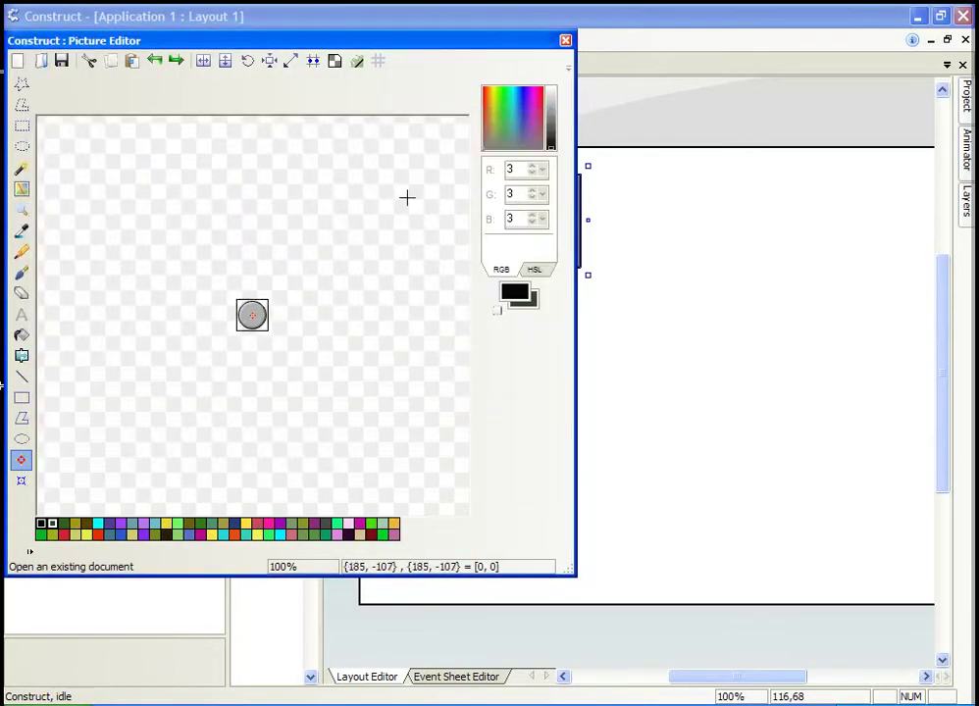
pyautogui.click(565, 40)
pyautogui.click(189, 330)
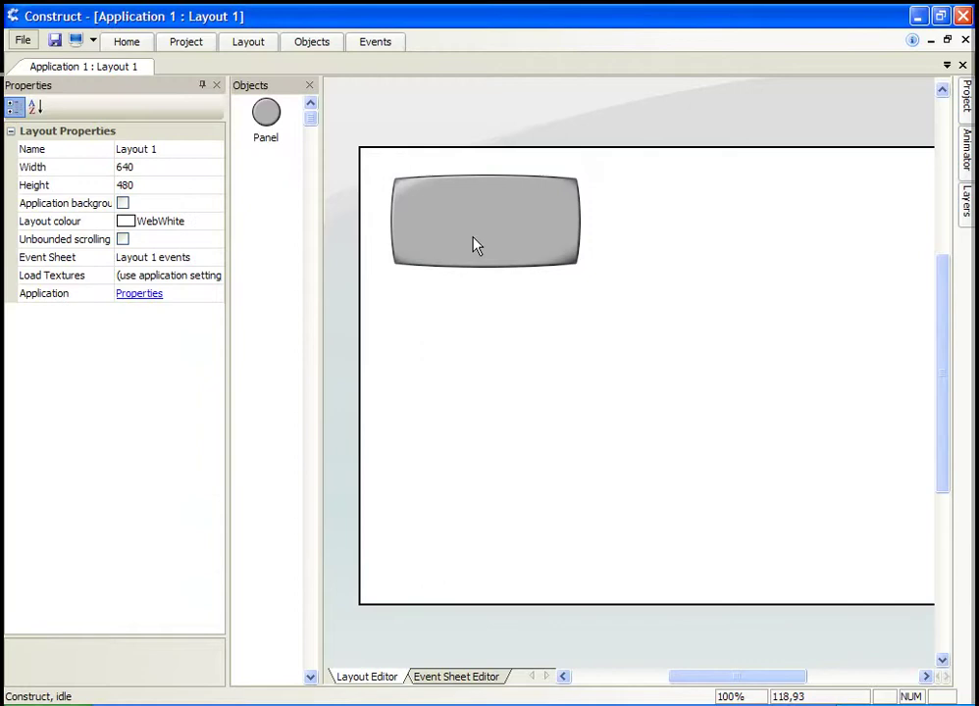
# Enlarge the panel into a large square and set its image margins to 16.
pyautogui.moveTo(470, 233); pyautogui.dragTo(491, 257)
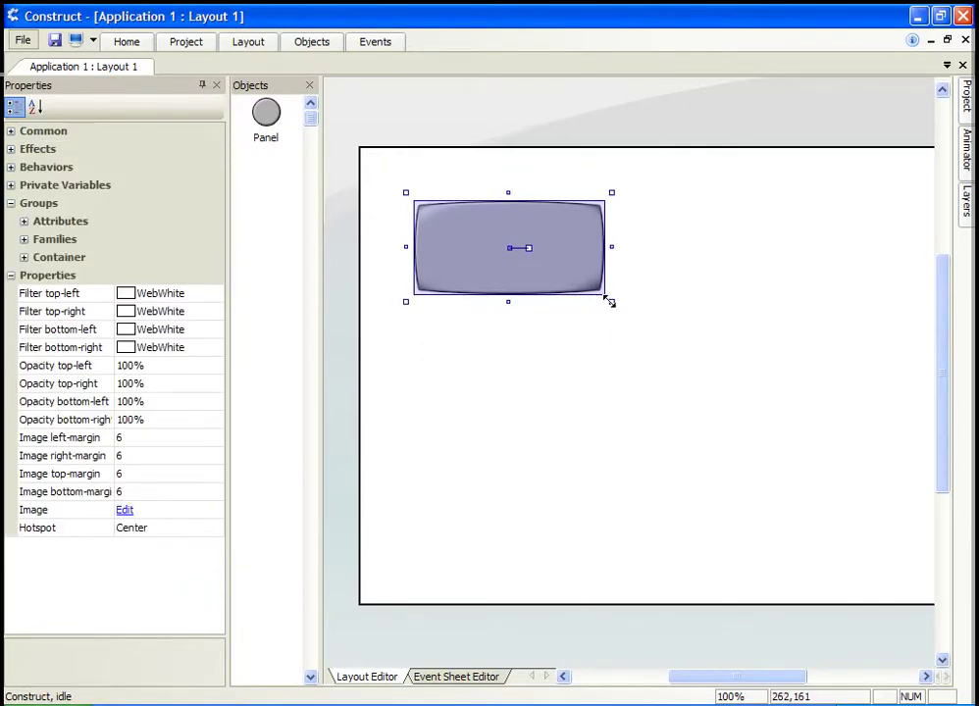
pyautogui.moveTo(609, 302); pyautogui.dragTo(685, 453)
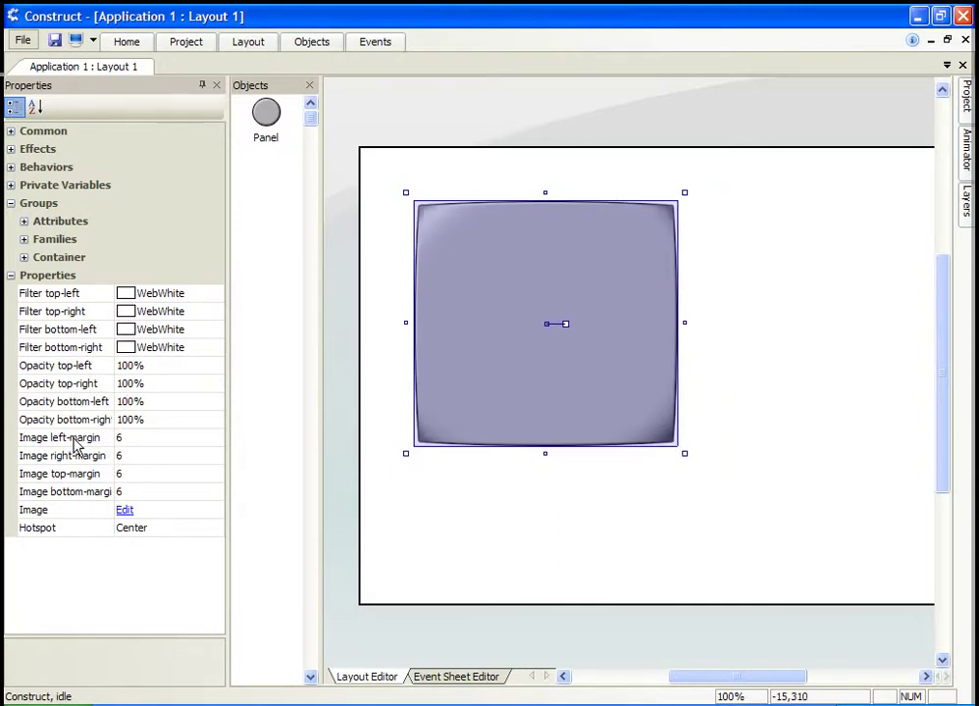
pyautogui.click(122, 438)
pyautogui.write('16')
pyautogui.click(127, 455)
pyautogui.write('1616')
pyautogui.click(127, 492)
pyautogui.write('16')
pyautogui.click(409, 520)
# Inspect the circle image with rectangle and same-colour selections in the Picture Editor, then close it.
pyautogui.doubleClick(432, 266)
pyautogui.click(22, 126)
pyautogui.moveTo(89, 158)
pyautogui.mouseDown()
pyautogui.moveTo(262, 278)
pyautogui.moveTo(398, 308)
pyautogui.moveTo(371, 309)
pyautogui.mouseUp()
pyautogui.click(24, 167)
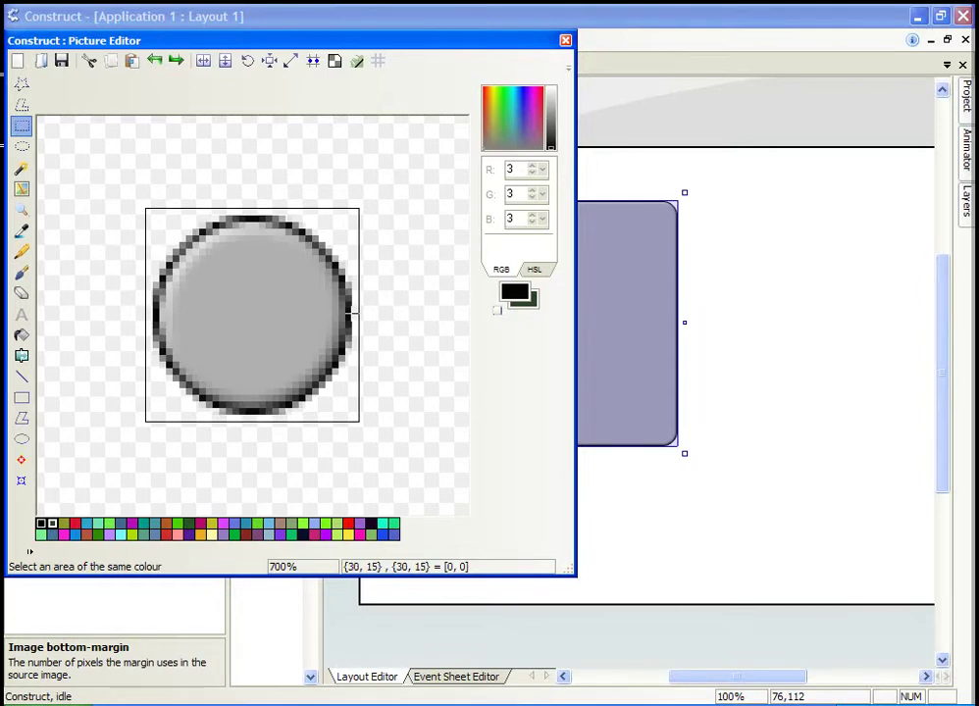
pyautogui.click(565, 44)
pyautogui.click(221, 328)
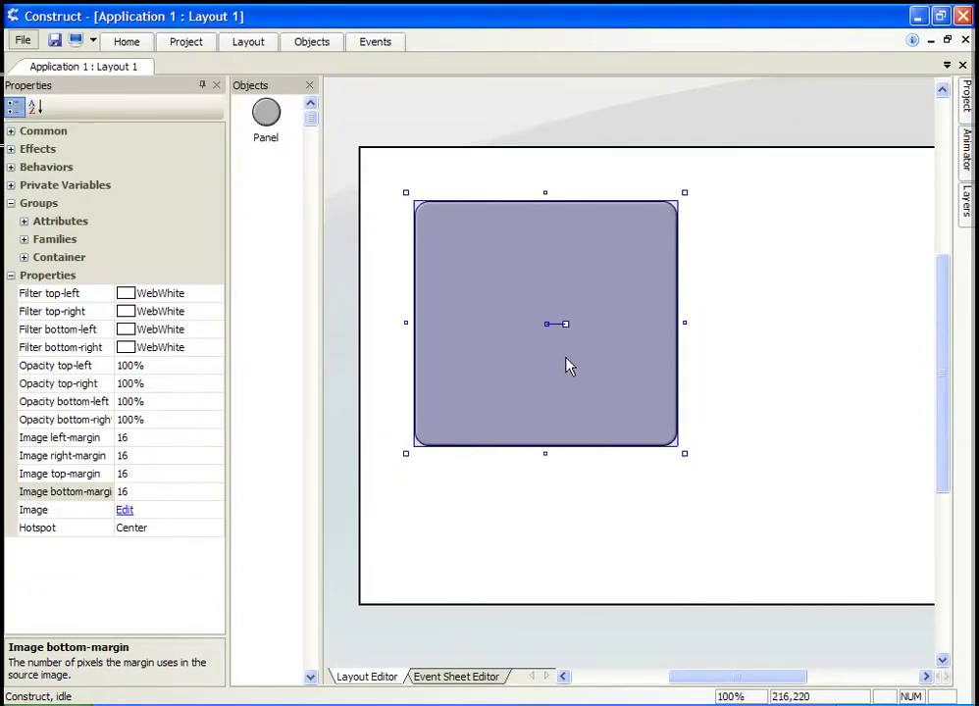
pyautogui.click(649, 443)
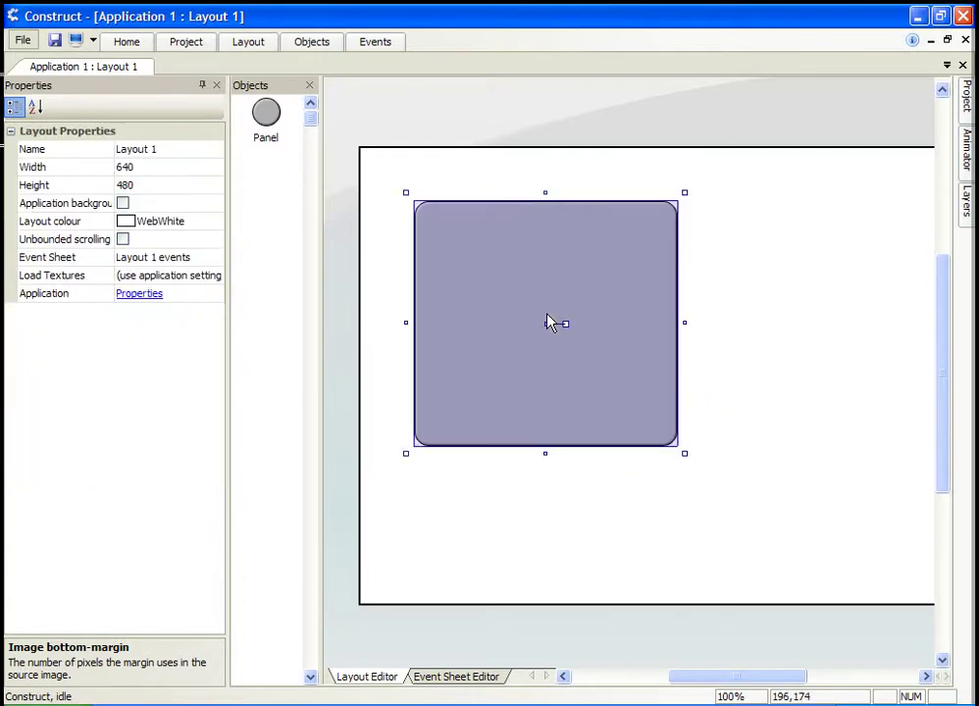
# Replace the panel's image with the hollow frame 3.png.
pyautogui.doubleClick(549, 324)
pyautogui.click(41, 61)
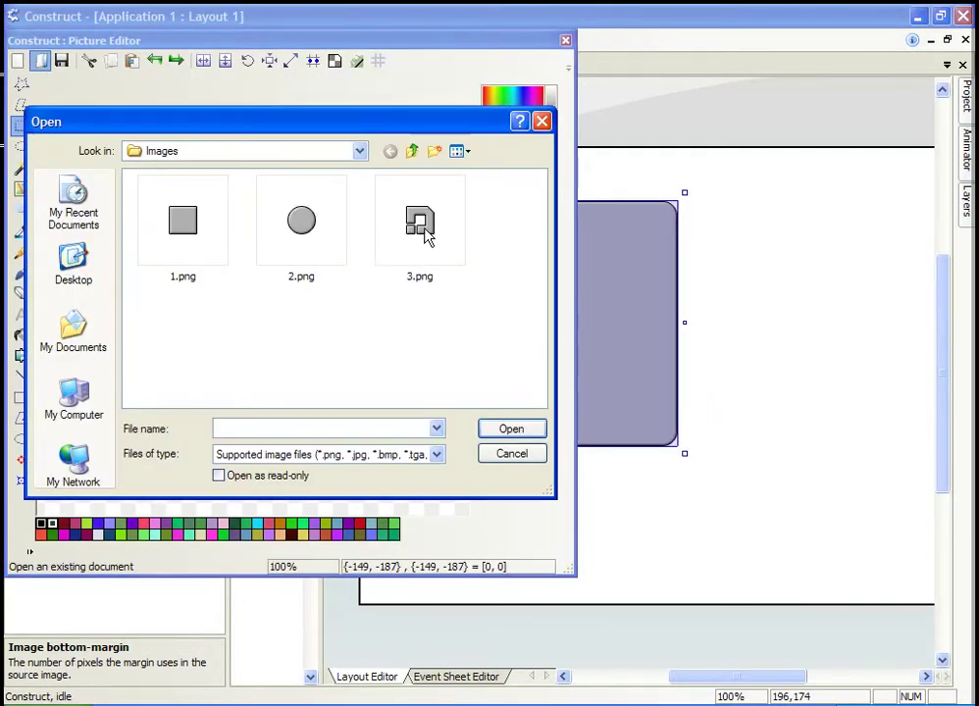
pyautogui.doubleClick(424, 234)
pyautogui.scroll(1, 251, 314)
pyautogui.scroll(3, 247, 312)
pyautogui.scroll(-4, 257, 307)
pyautogui.click(564, 40)
pyautogui.click(190, 331)
# Move the frame panel up and to the right, then reselect it.
pyautogui.click(524, 458)
pyautogui.moveTo(496, 302)
pyautogui.mouseDown()
pyautogui.moveTo(510, 279)
pyautogui.moveTo(562, 310)
pyautogui.mouseUp()
pyautogui.click(470, 356)
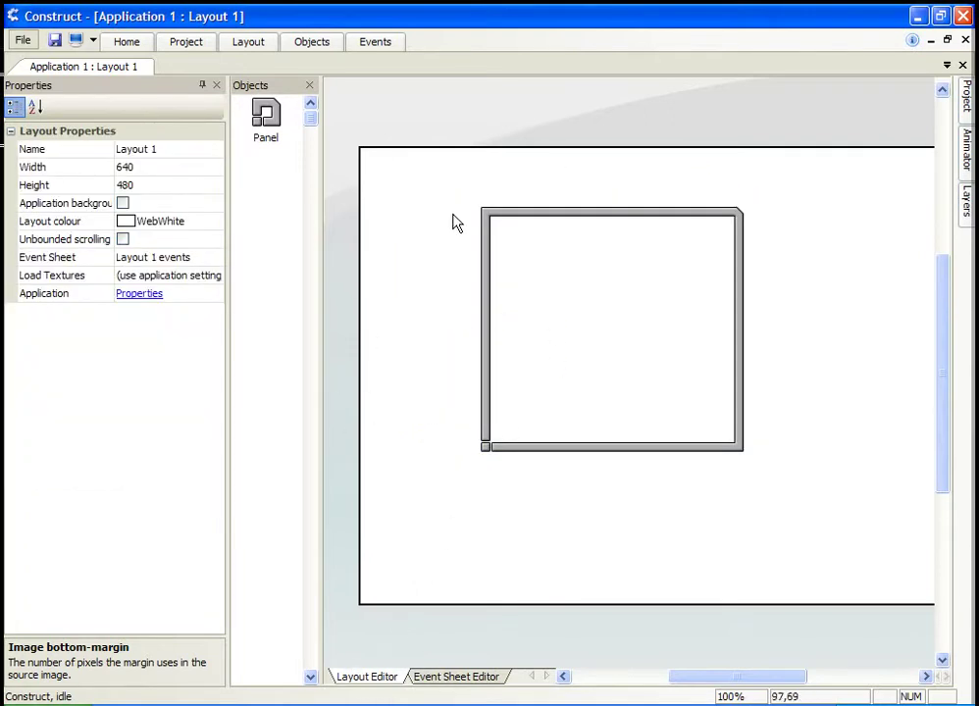
pyautogui.click(551, 312)
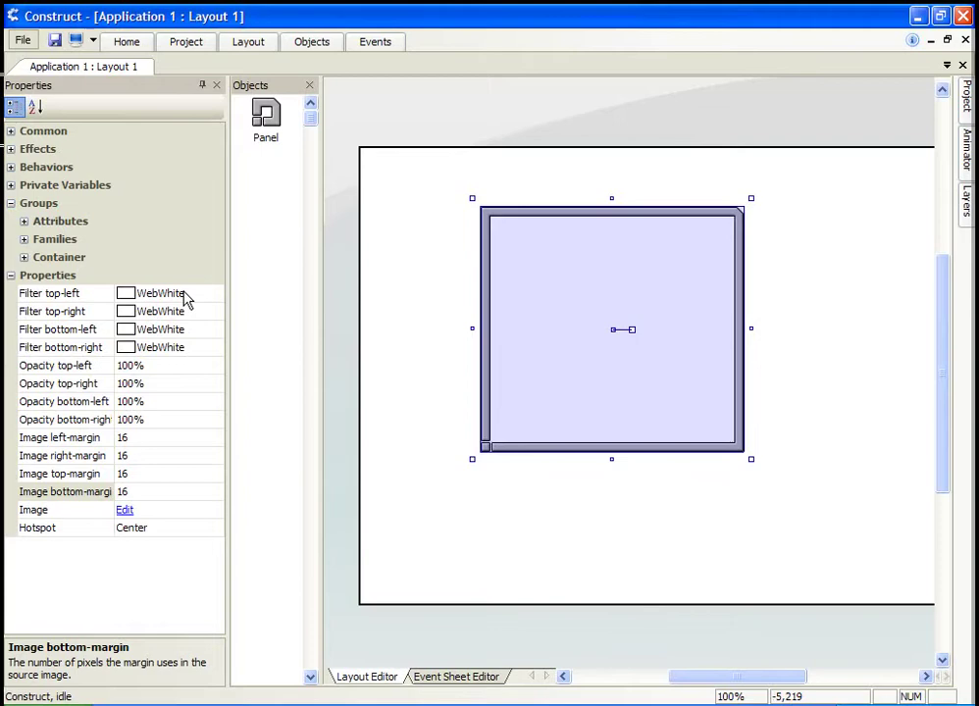
# Set the top-left corner filter to WebGreen and the top-right to WebBlue.
pyautogui.click(185, 294)
pyautogui.click(216, 292)
pyautogui.click(137, 371)
pyautogui.click(365, 342)
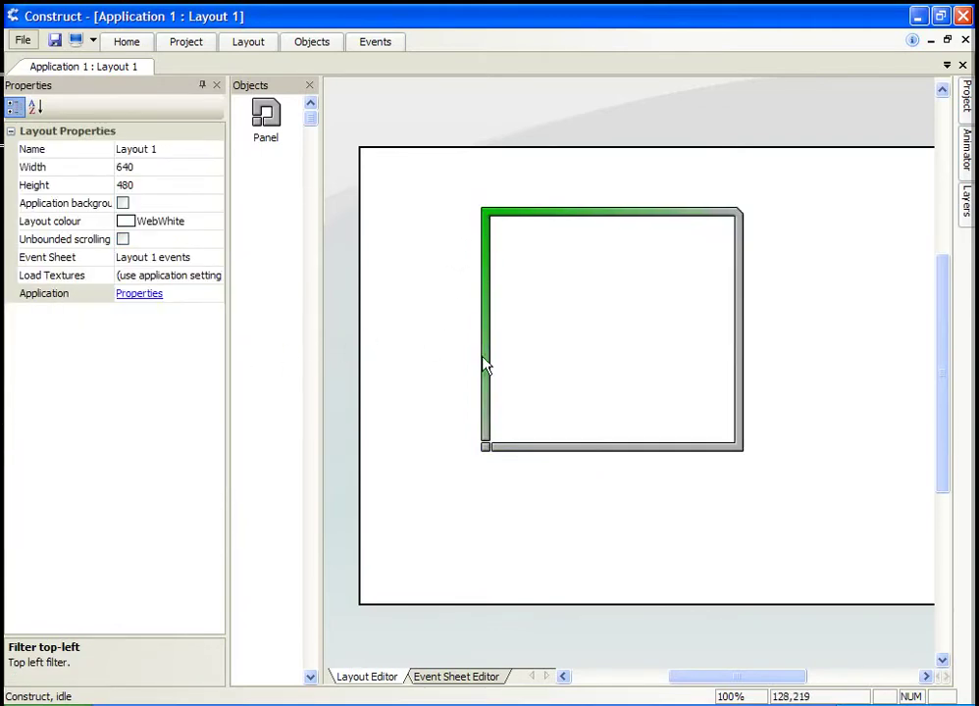
pyautogui.click(497, 446)
pyautogui.click(169, 312)
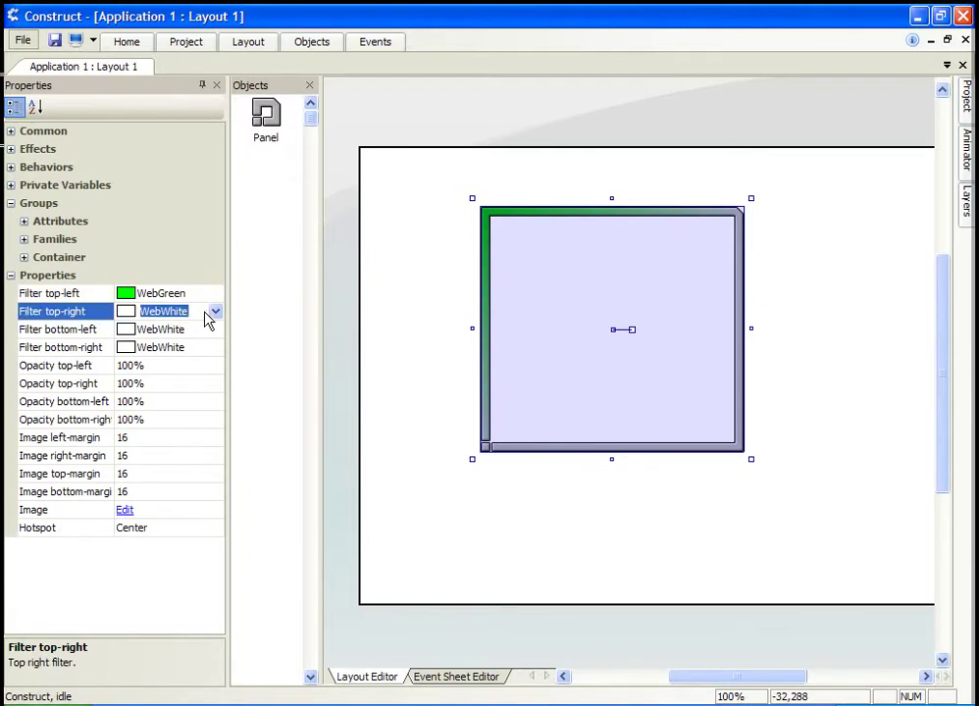
pyautogui.click(208, 314)
pyautogui.click(174, 352)
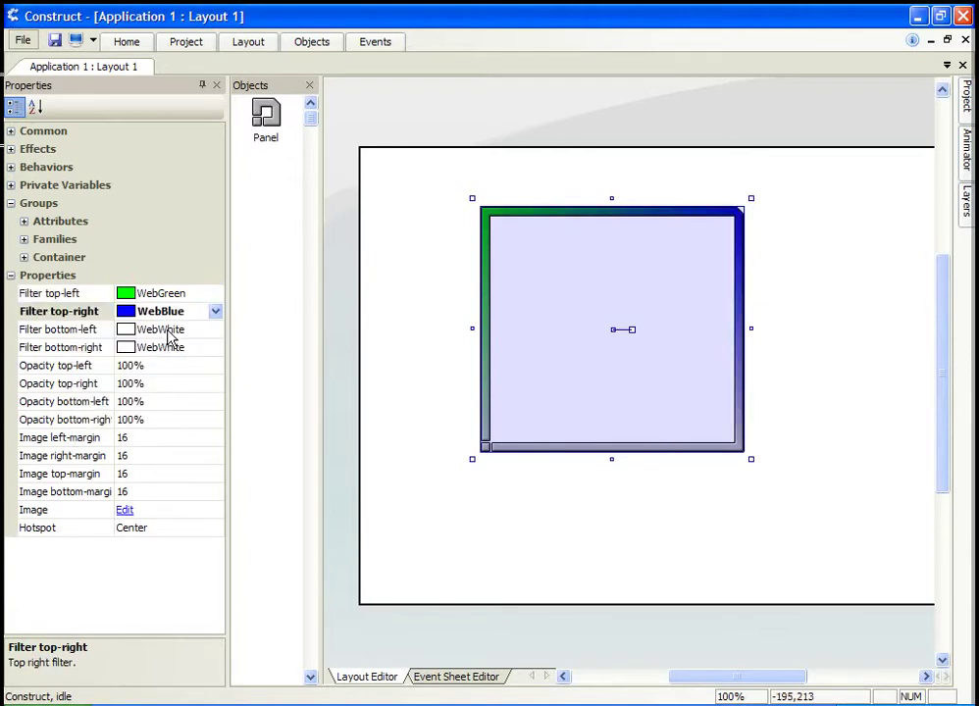
# Set bottom-left filter to WebRed, bottom-right to WebYellow, and move the panel up-left.
pyautogui.click(167, 331)
pyautogui.click(216, 335)
pyautogui.click(83, 391)
pyautogui.click(166, 350)
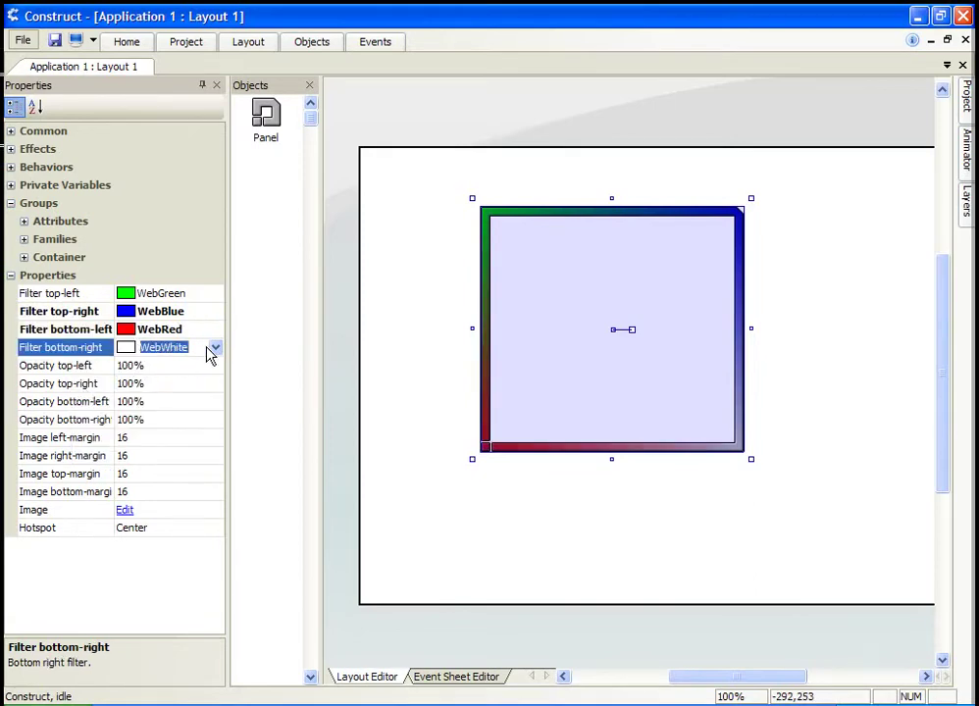
pyautogui.click(214, 348)
pyautogui.click(142, 423)
pyautogui.click(419, 515)
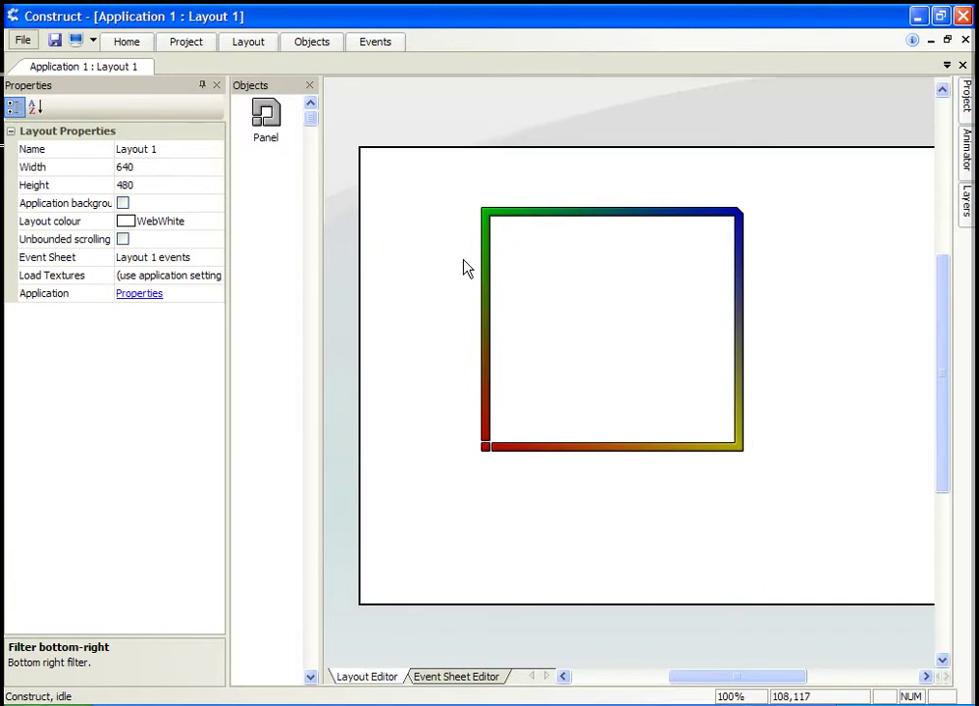
pyautogui.moveTo(526, 257); pyautogui.dragTo(424, 216)
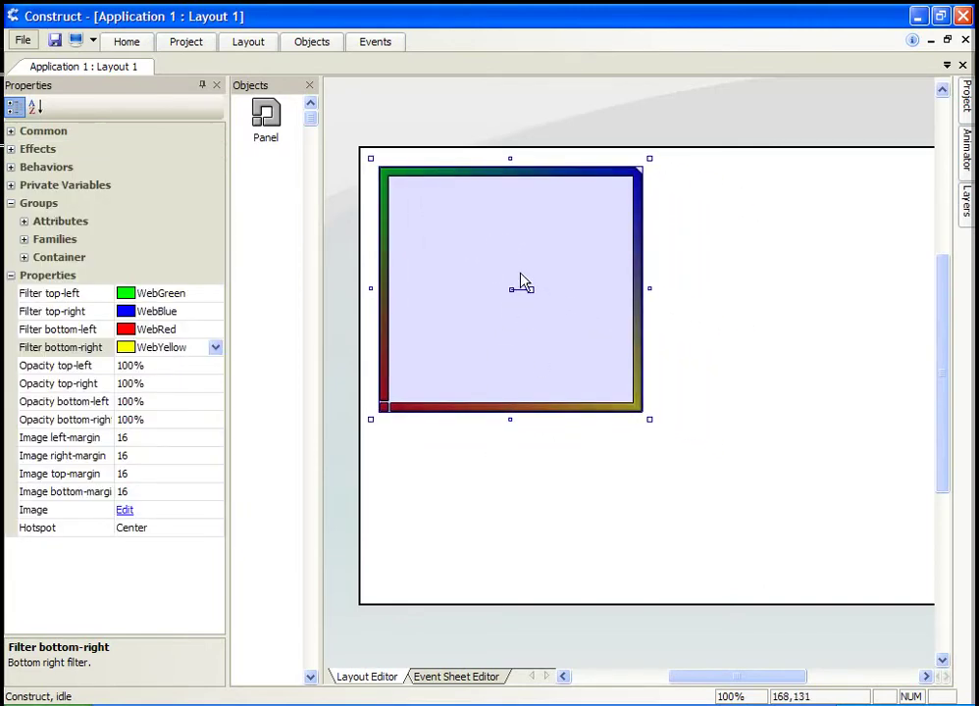
# Give the Panel the Selection Box behaviour and launch a preview.
pyautogui.moveTo(530, 290)
pyautogui.mouseDown()
pyautogui.moveTo(524, 304)
pyautogui.moveTo(505, 302)
pyautogui.moveTo(514, 278)
pyautogui.moveTo(529, 288)
pyautogui.mouseUp()
pyautogui.click(9, 167)
pyautogui.click(125, 186)
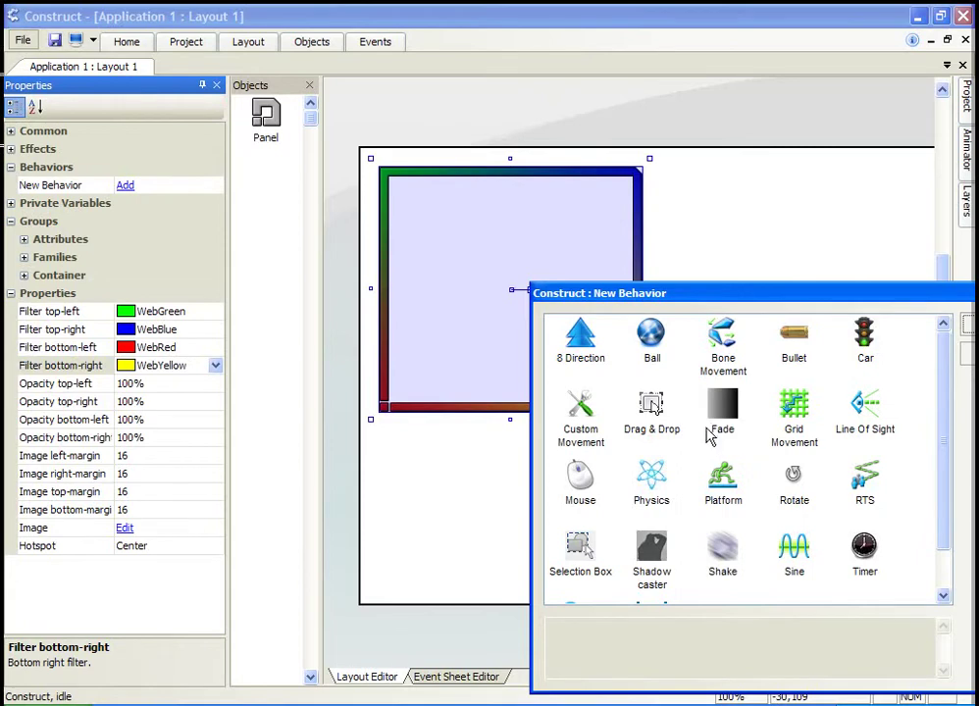
pyautogui.moveTo(940, 495)
pyautogui.mouseDown()
pyautogui.moveTo(939, 537)
pyautogui.moveTo(935, 520)
pyautogui.mouseUp()
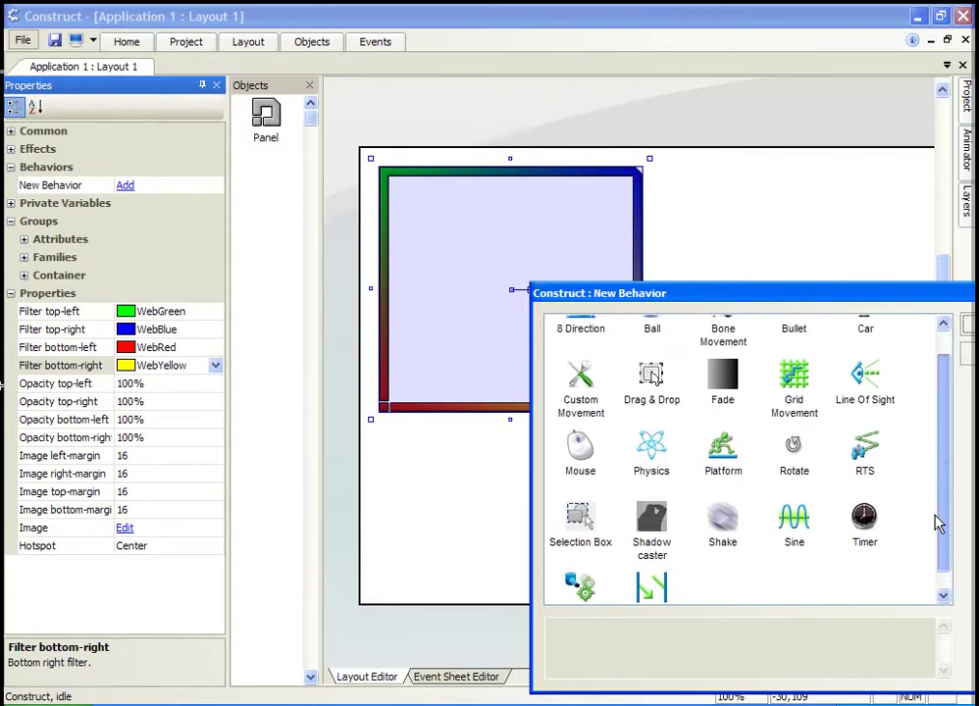
pyautogui.doubleClick(578, 520)
pyautogui.click(568, 520)
pyautogui.click(75, 40)
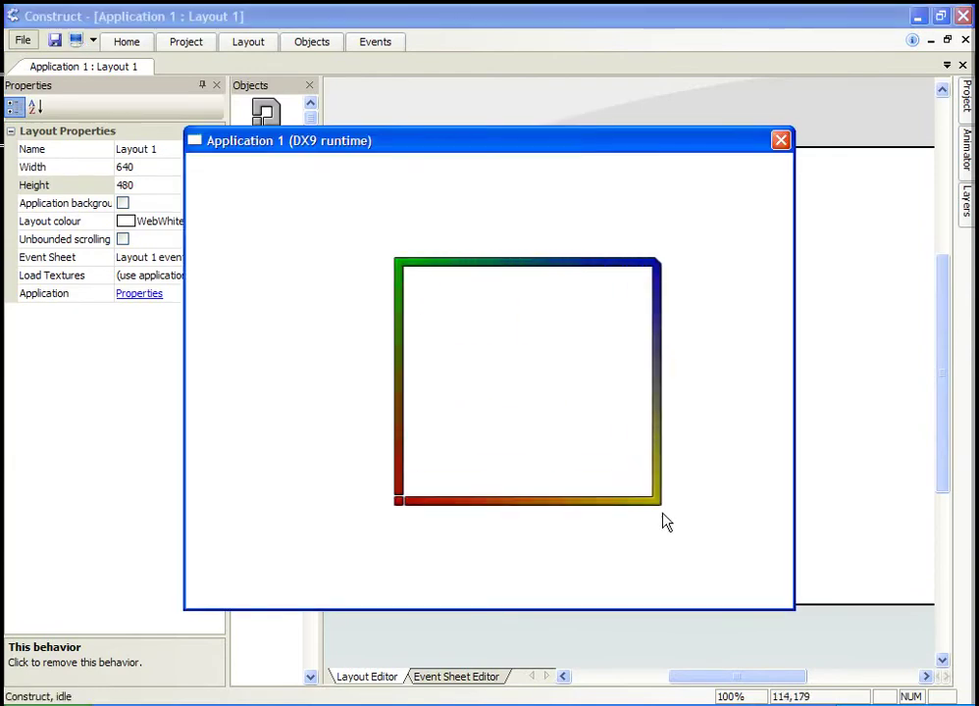
# Shrink the panel and draw two selection boxes in the running preview, then close it.
pyautogui.moveTo(657, 505)
pyautogui.mouseDown()
pyautogui.moveTo(487, 375)
pyautogui.moveTo(468, 317)
pyautogui.moveTo(586, 400)
pyautogui.moveTo(210, 199)
pyautogui.moveTo(363, 329)
pyautogui.mouseUp()
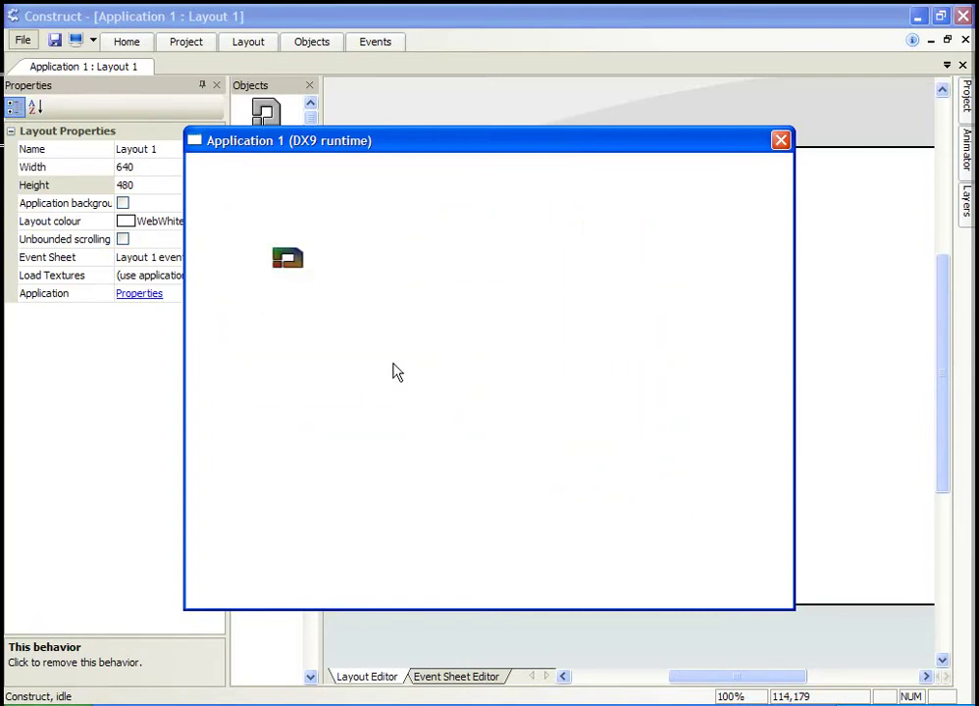
pyautogui.moveTo(495, 165); pyautogui.dragTo(729, 395)
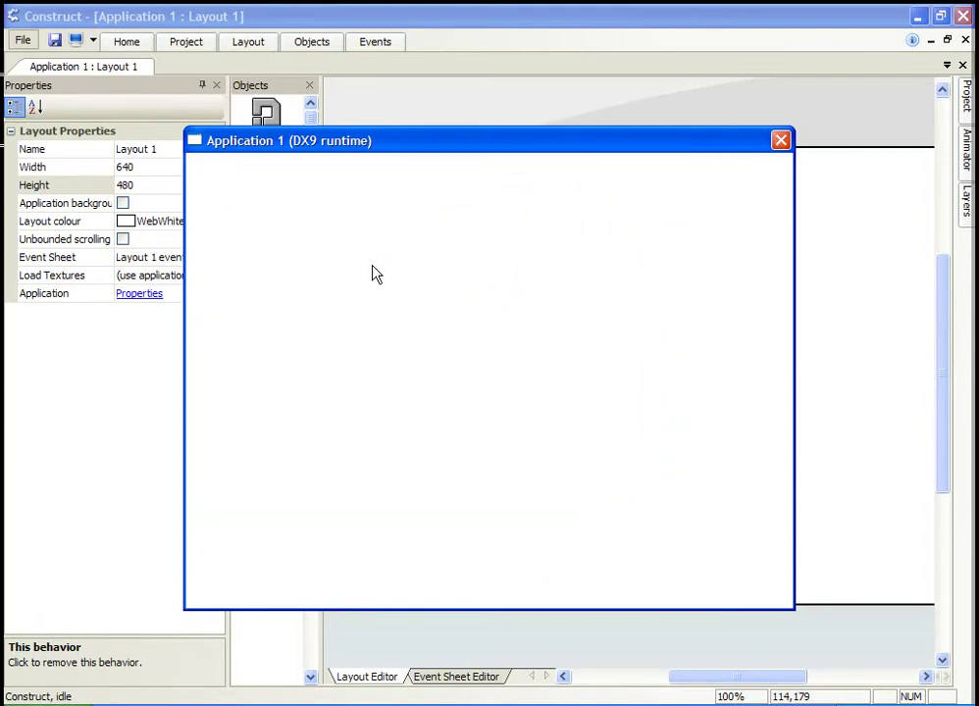
pyautogui.moveTo(363, 259)
pyautogui.mouseDown()
pyautogui.moveTo(638, 487)
pyautogui.moveTo(370, 239)
pyautogui.mouseUp()
pyautogui.click(780, 141)
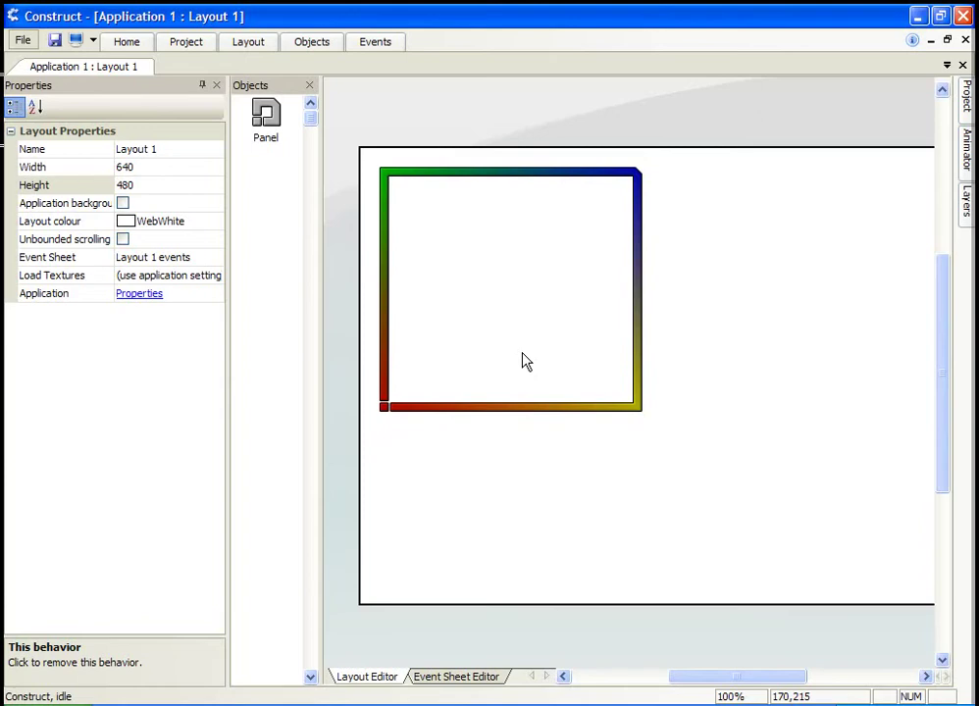
# Add an event on the event sheet: Panel X position equal to 0.
pyautogui.click(440, 681)
pyautogui.doubleClick(500, 264)
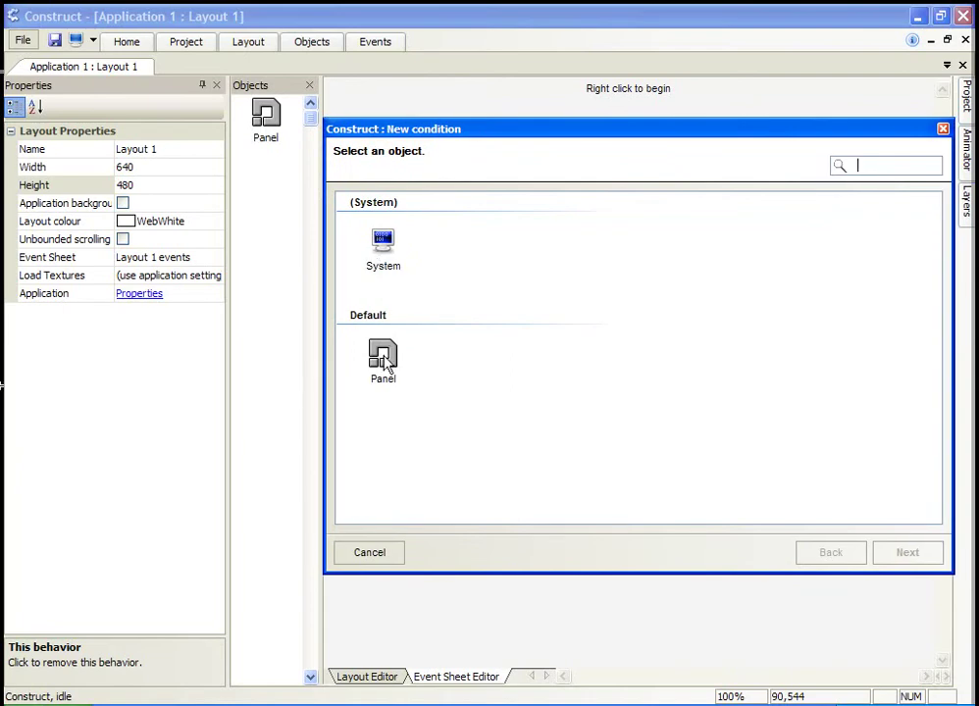
pyautogui.doubleClick(382, 358)
pyautogui.scroll(-2, 509, 365)
pyautogui.scroll(-2, 416, 437)
pyautogui.doubleClick(411, 420)
pyautogui.click(888, 554)
# Browse Panel actions like Attach to object and Copy image from object, then cancel.
pyautogui.click(554, 89)
pyautogui.doubleClick(383, 349)
pyautogui.scroll(-3, 481, 392)
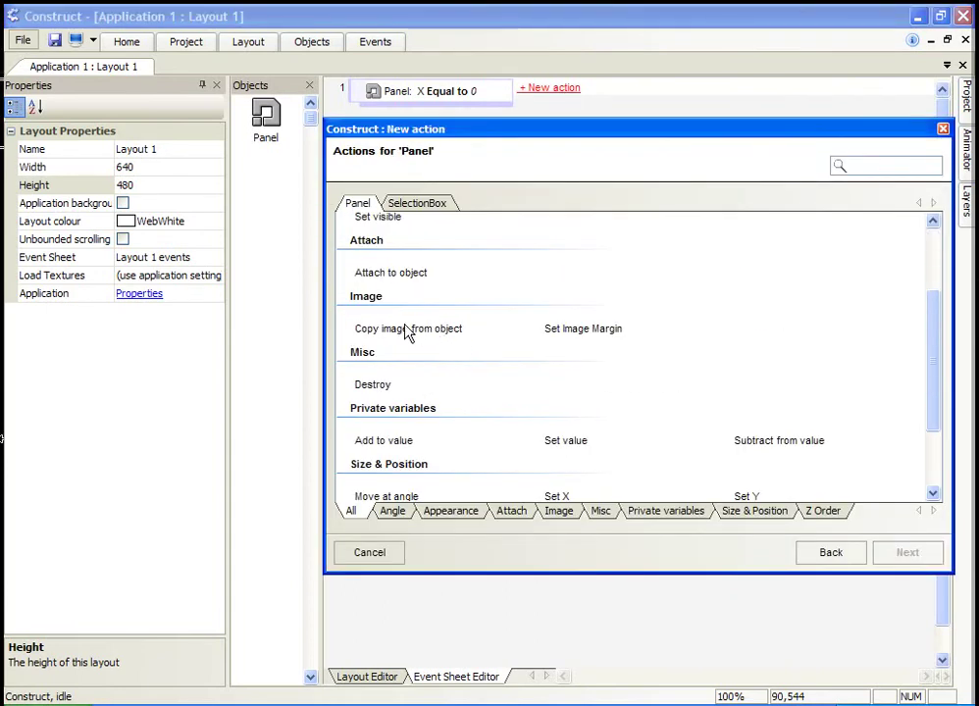
pyautogui.scroll(1, 418, 361)
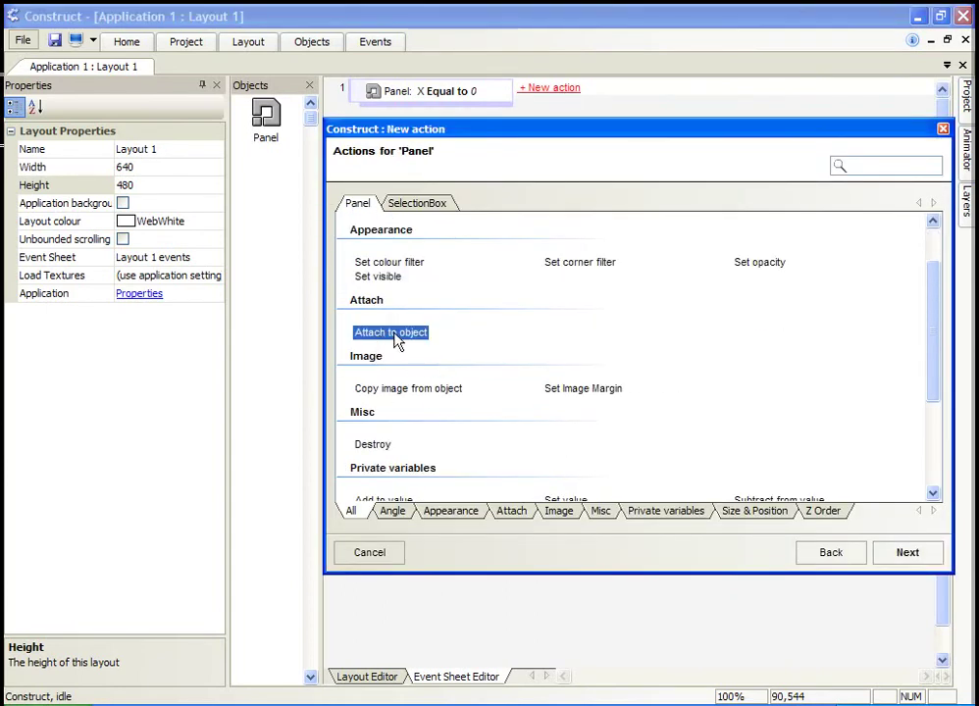
pyautogui.doubleClick(392, 335)
pyautogui.click(833, 547)
pyautogui.scroll(-1, 483, 412)
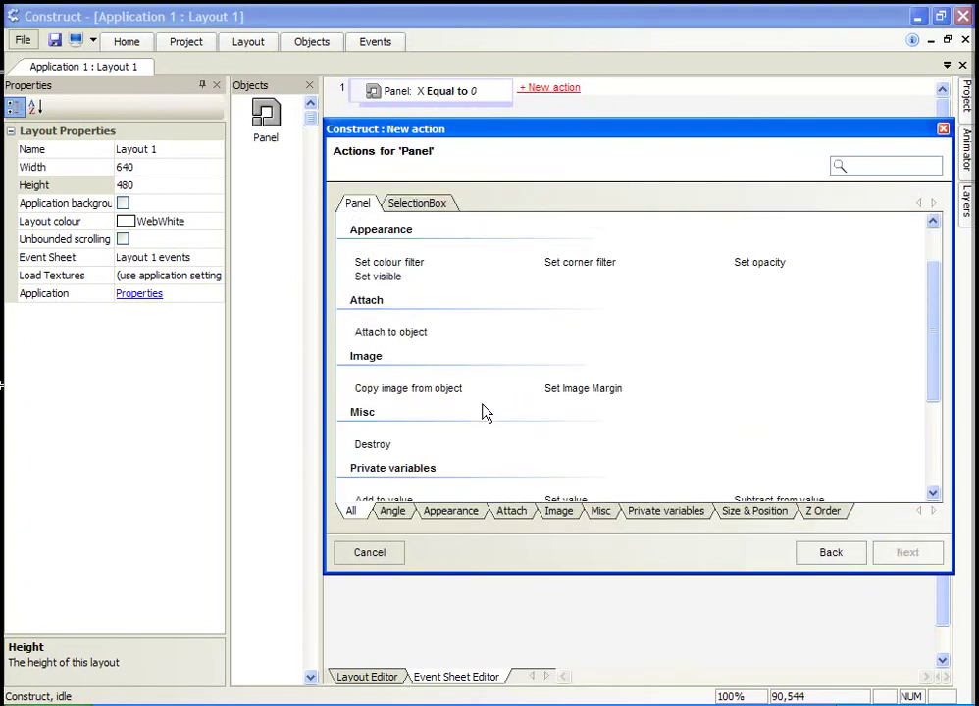
pyautogui.click(382, 392)
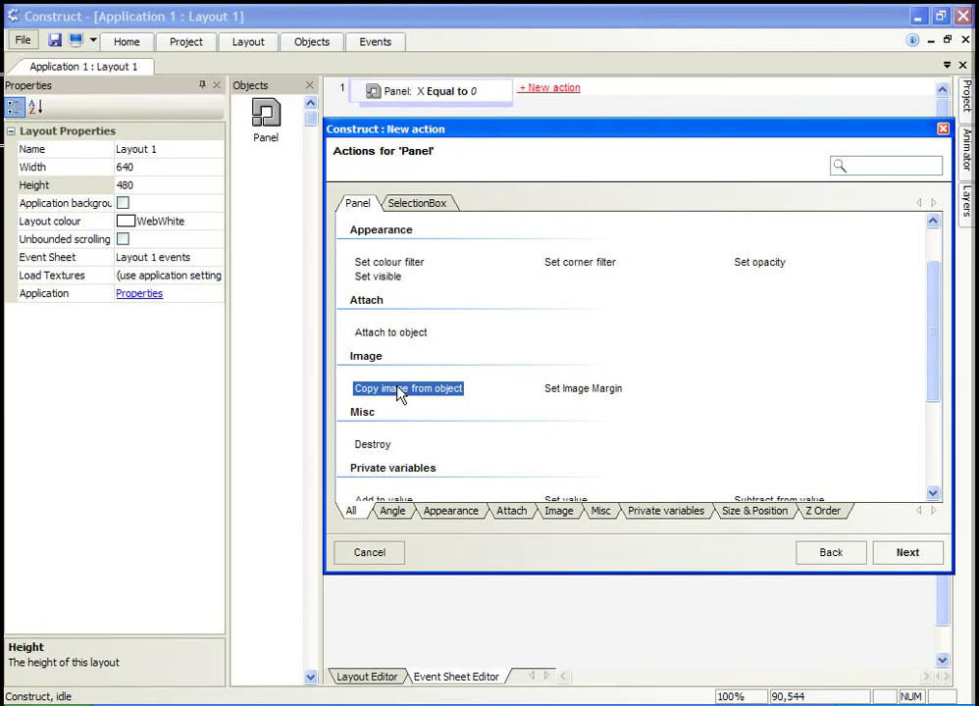
pyautogui.click(383, 551)
# Switch back to the Layout Editor showing the multicolour panel frame.
pyautogui.click(358, 677)
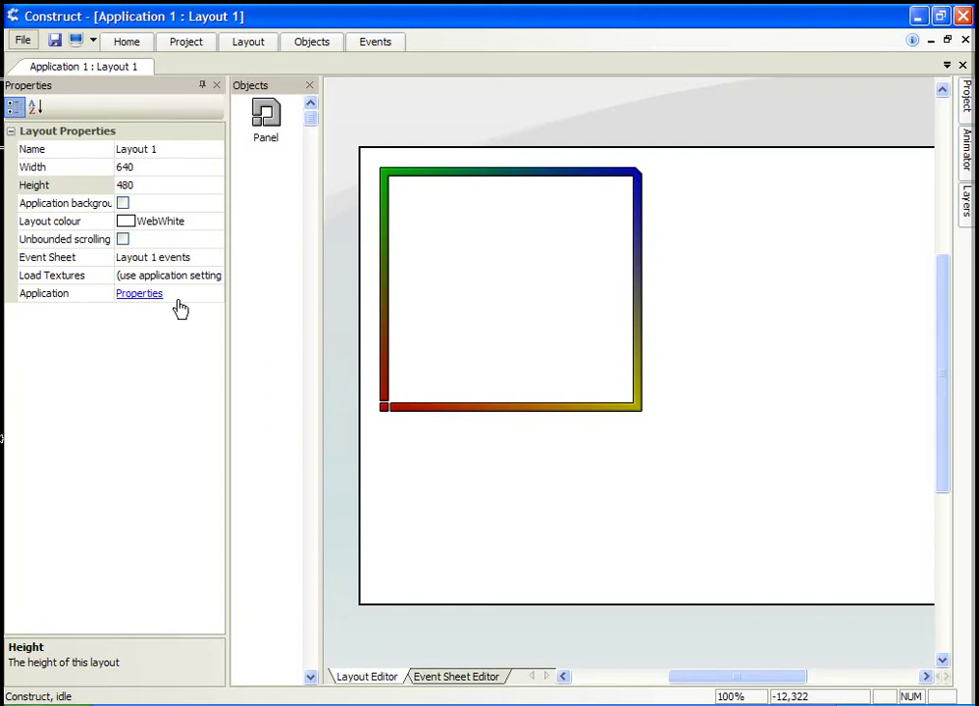